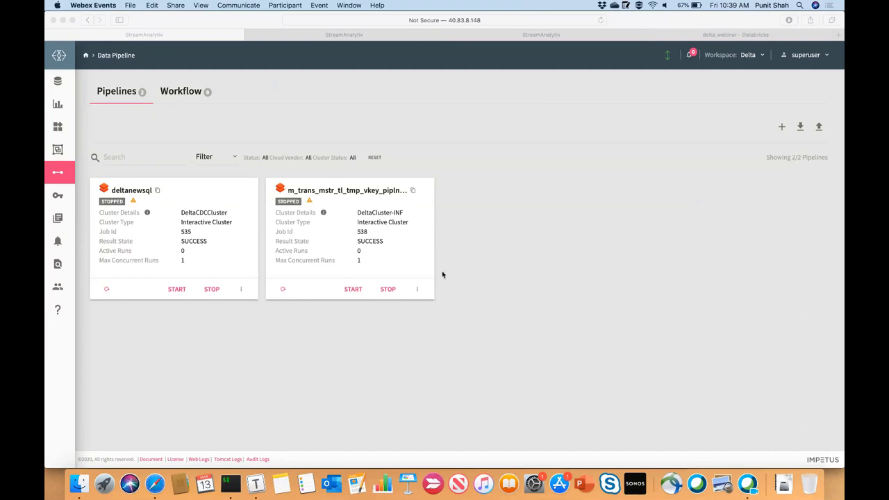
Review the Databricks cluster job configuration of the m_trans_mstr_tl_tmp_vkey pipeline and close it without changes
left_click(422, 289)
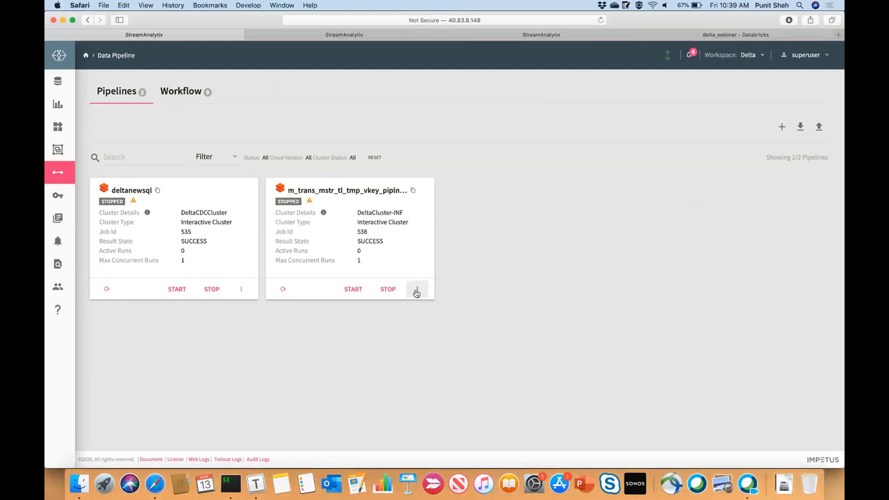
left_click(417, 290)
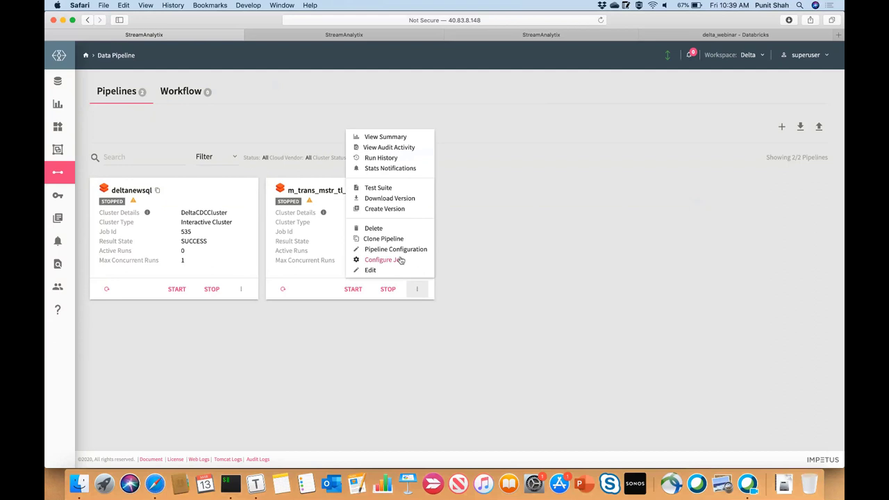
left_click(400, 260)
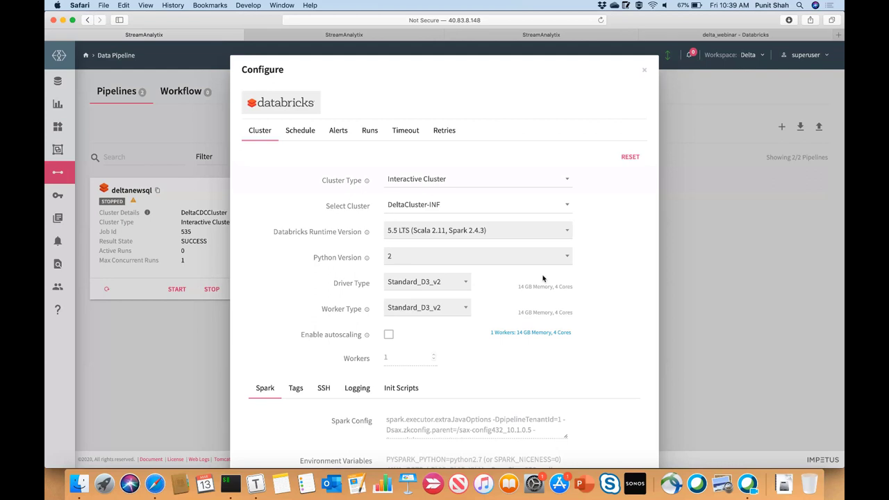
left_click(644, 73)
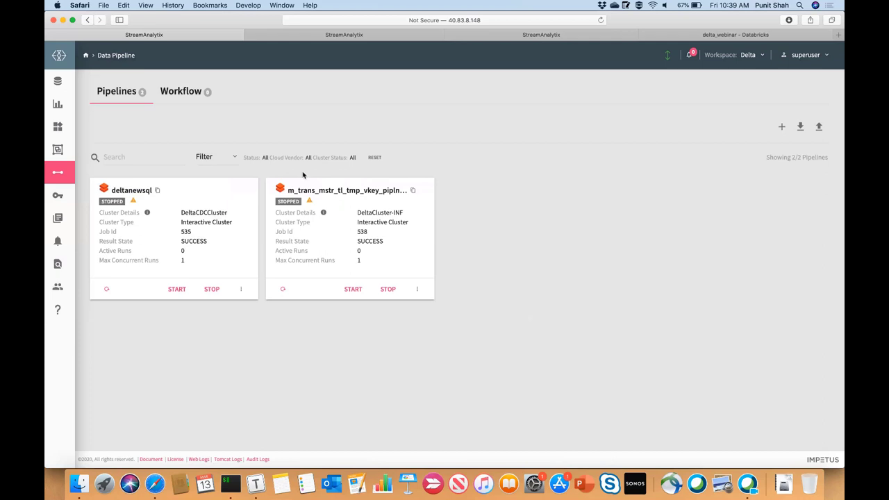
Look over the full m_trans_mstr_tl_tmp_vkey_pipln_stock_sax data flow and inspect the output records of its first Expression Evaluator
left_click(404, 217)
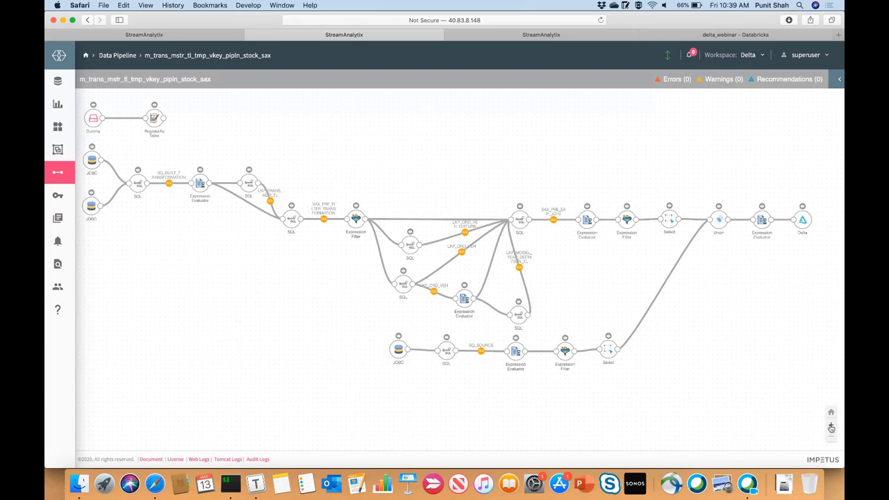
scroll(616, 318, "up", 2)
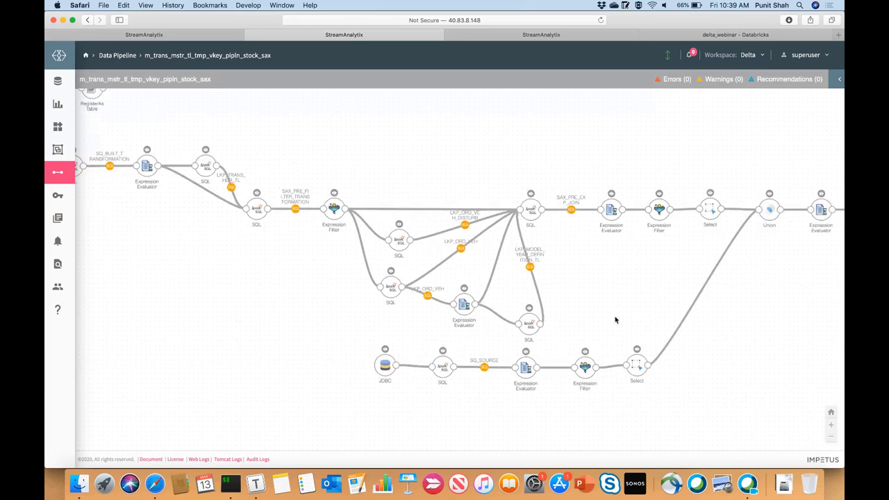
scroll(716, 257, "right", 5)
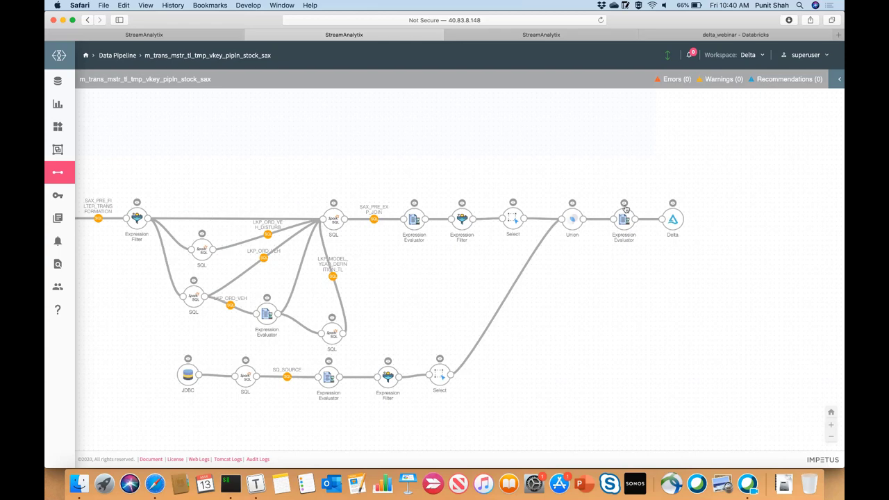
left_click(831, 436)
left_click_drag(685, 357, 821, 356)
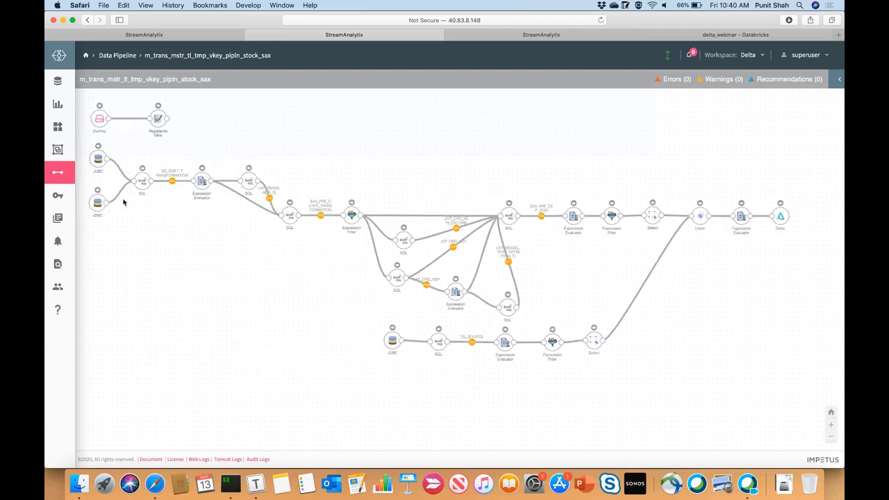
double_click(201, 181)
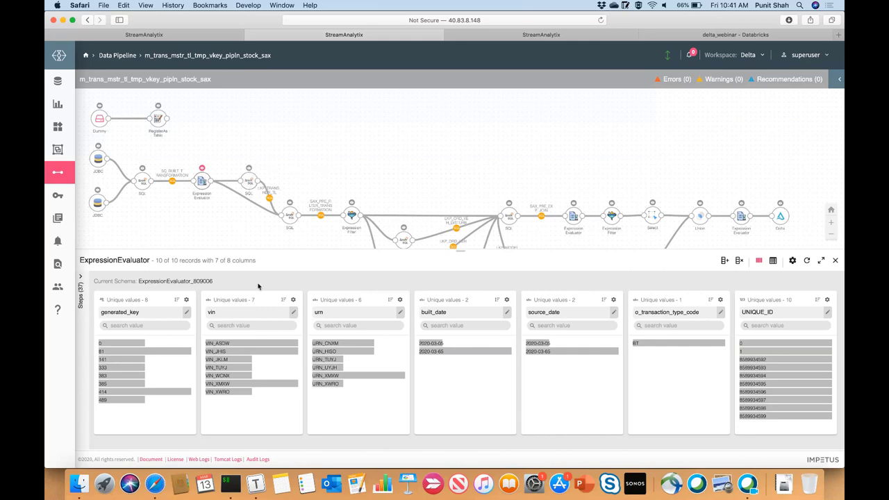
mouse_move(381, 377)
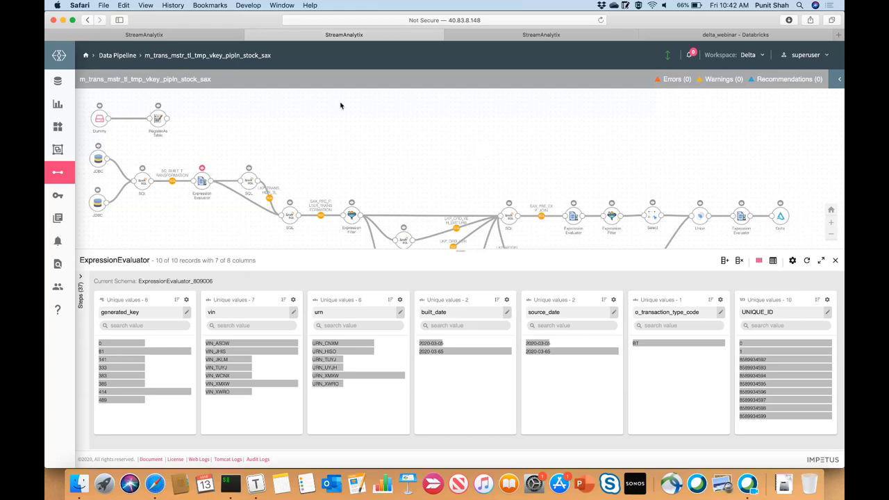
Go back to the pipeline list and show the stock pipeline's summary with error metrics for the past 7 days
left_click(217, 40)
left_click(417, 289)
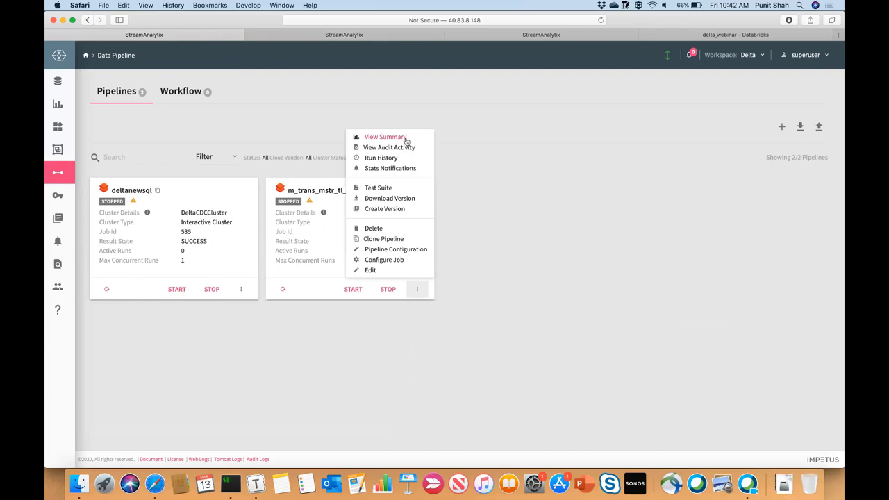
left_click(391, 138)
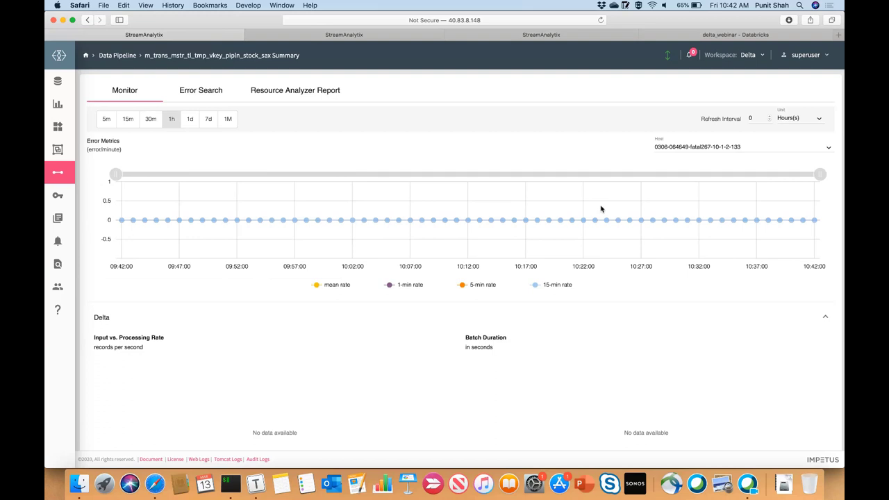
left_click(209, 119)
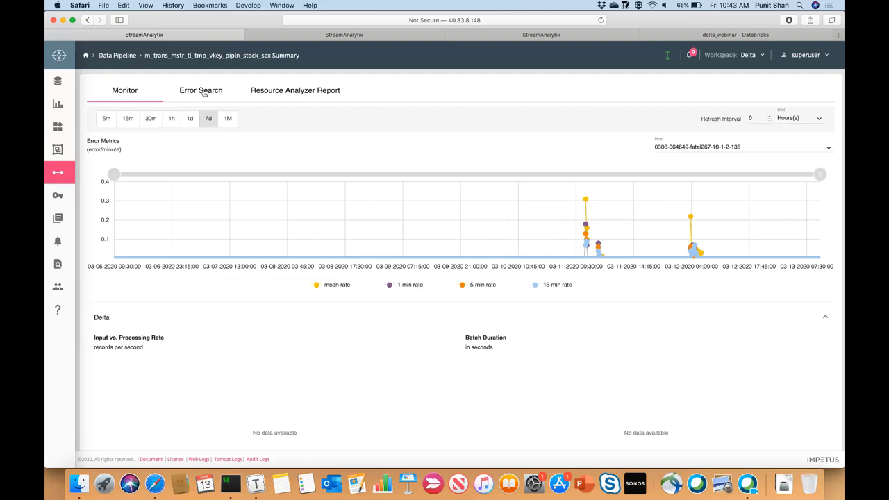
Search the pipeline's errors by duration over the last 12 days
left_click(201, 93)
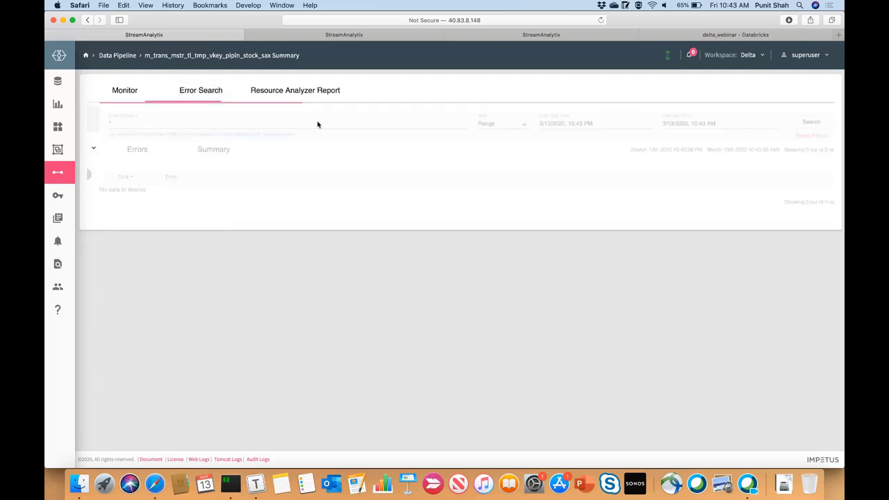
left_click(490, 123)
left_click(486, 174)
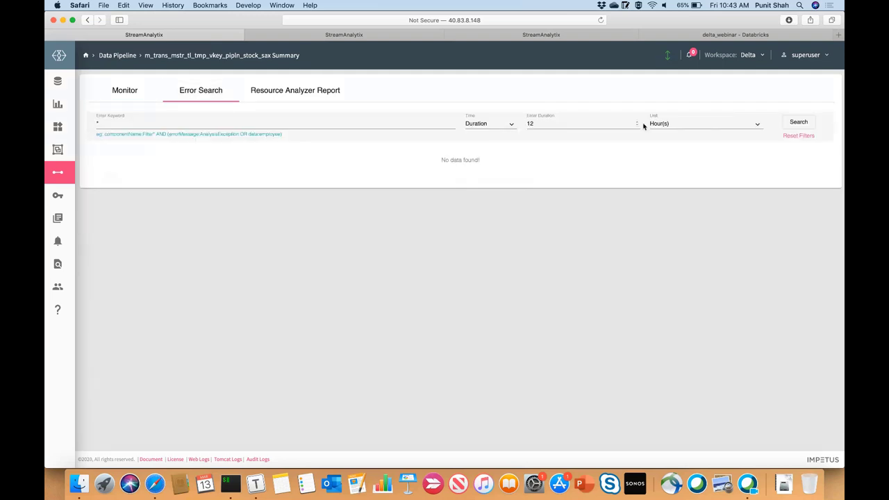
left_click(722, 123)
left_click(667, 204)
left_click(799, 122)
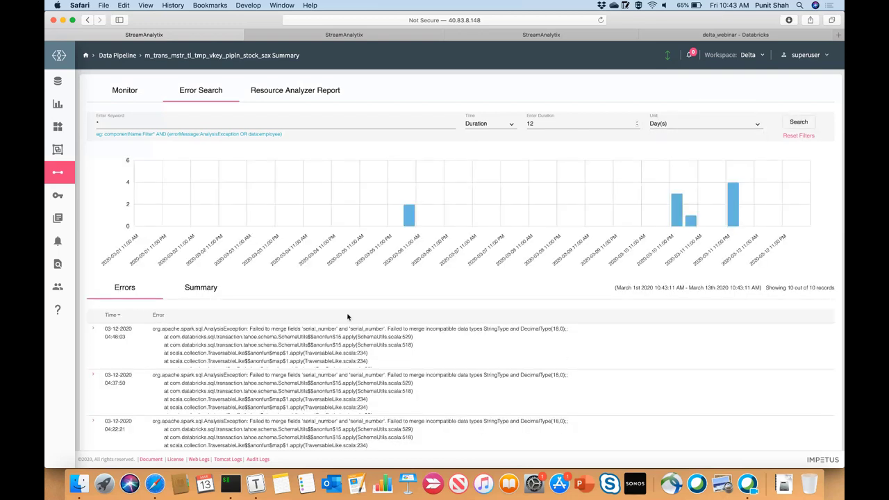
Examine the newest error's detailed log and the error summary diagram around the Delta component
left_click(93, 332)
scroll(273, 367, "down", 4)
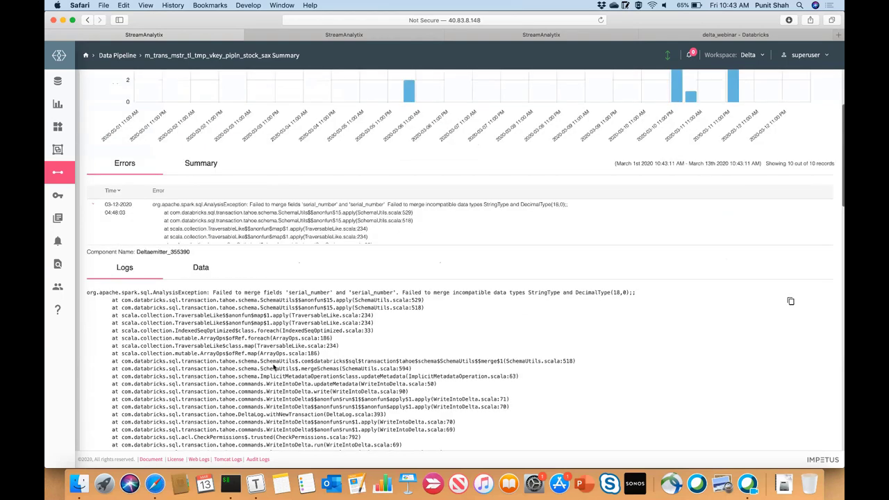
scroll(274, 367, "up", 4)
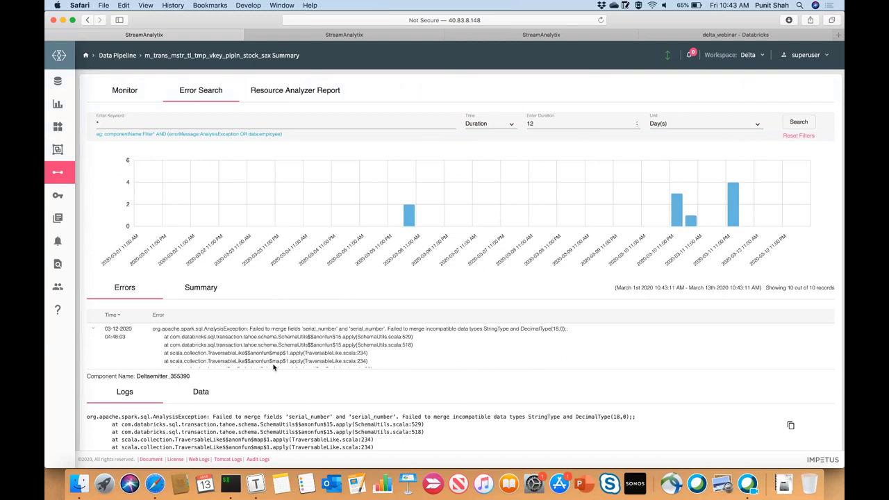
left_click(210, 288)
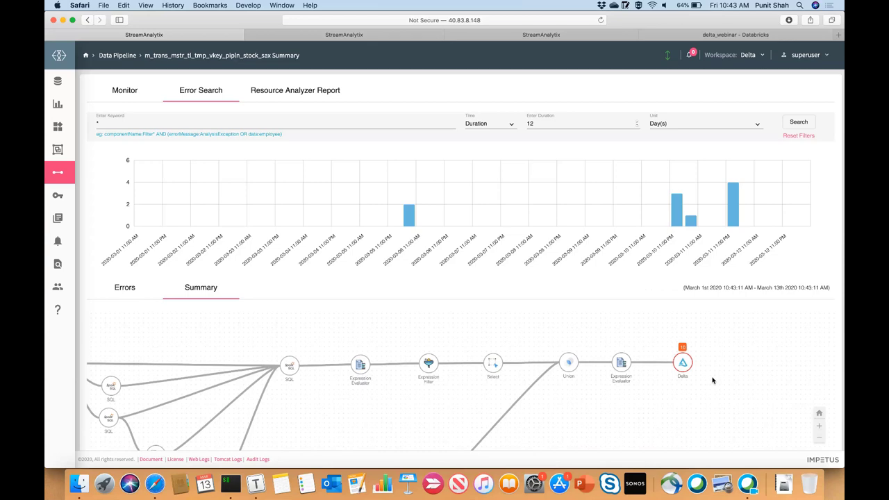
left_click(818, 440)
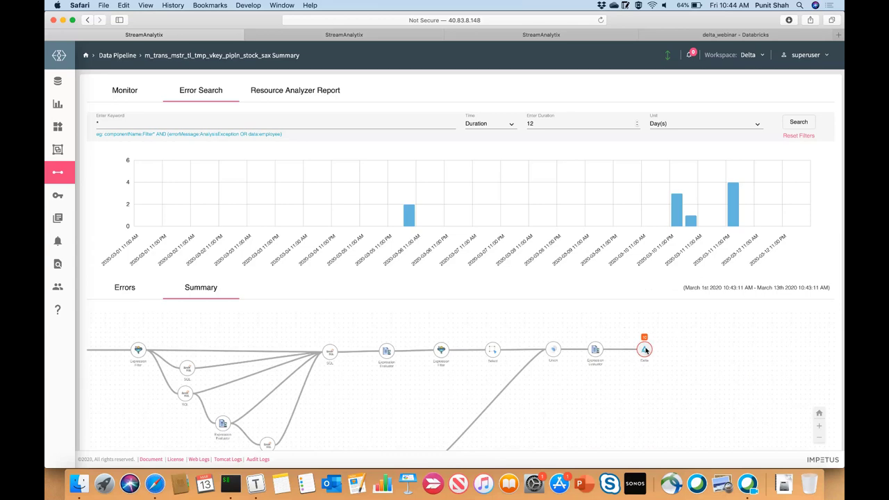
Review the pipeline's Resource Analyzer Report, covering the aggregate metrics and the executor simulation
left_click(312, 98)
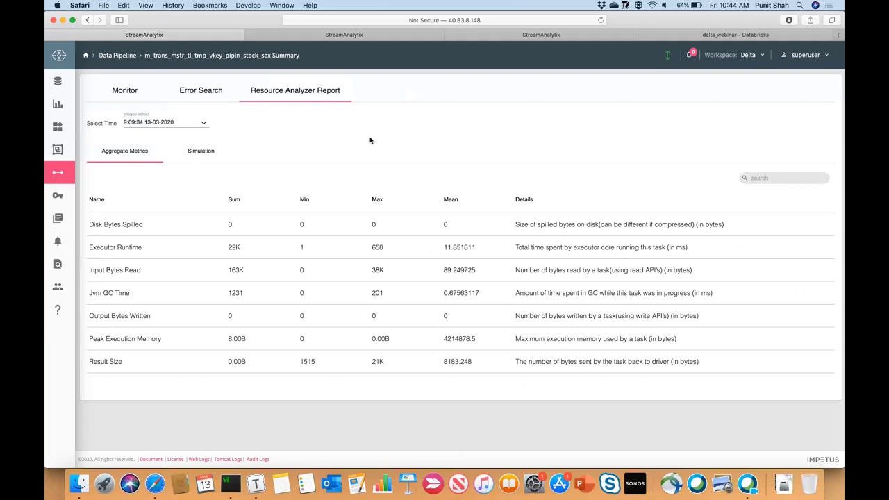
left_click(199, 150)
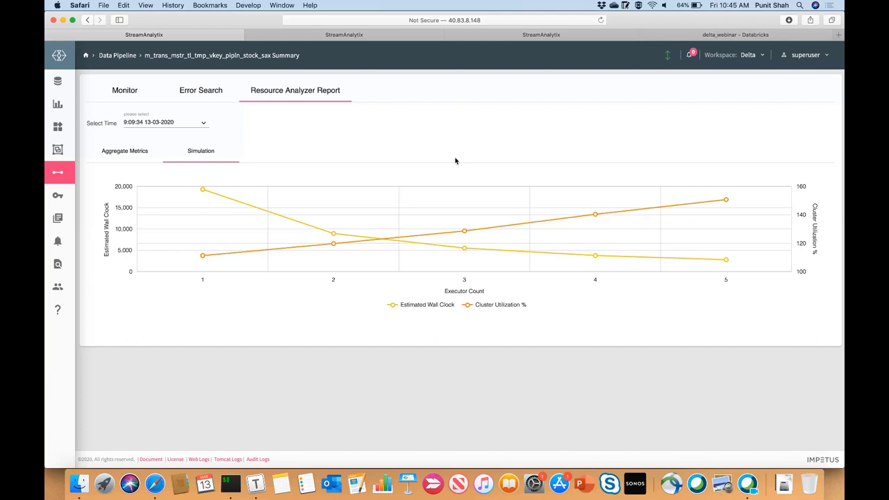
Open the Delta CDC Demo Application for editing and validate its SQLServerConn source connection
left_click(532, 36)
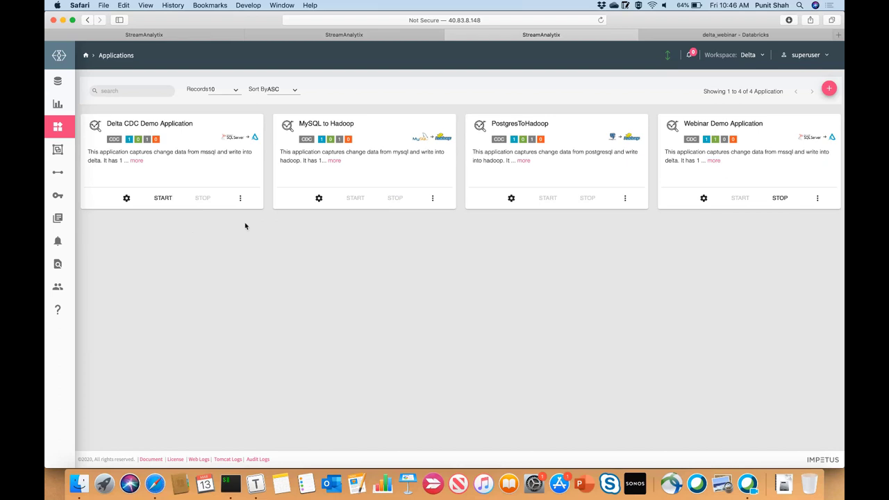
left_click(240, 199)
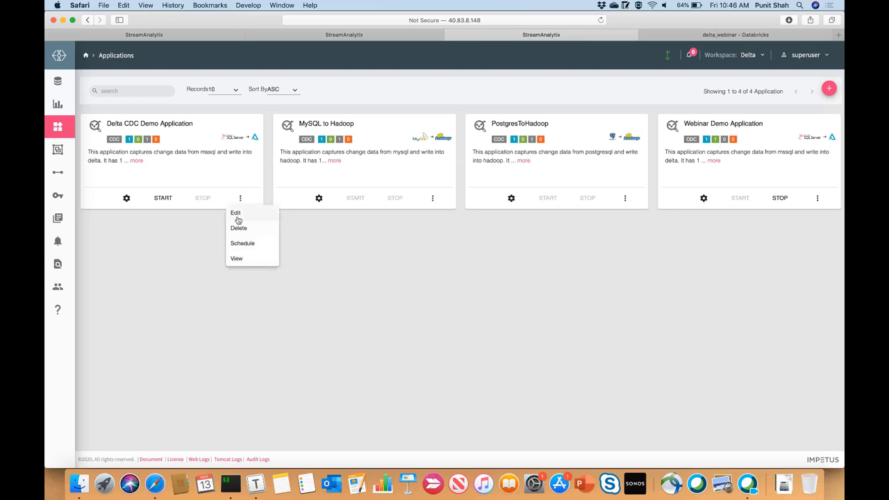
left_click(236, 214)
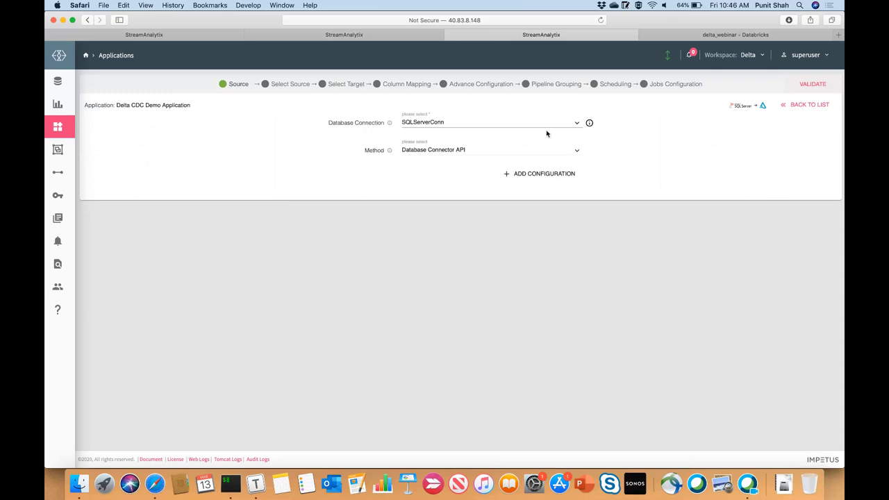
left_click(810, 84)
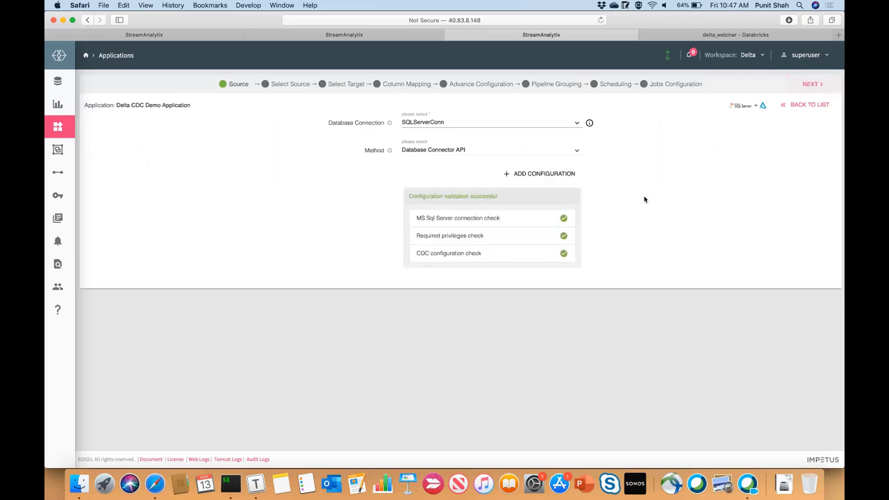
Review the selected dbo source table and its DBFSConn target, and continue to the column mapping
left_click(810, 84)
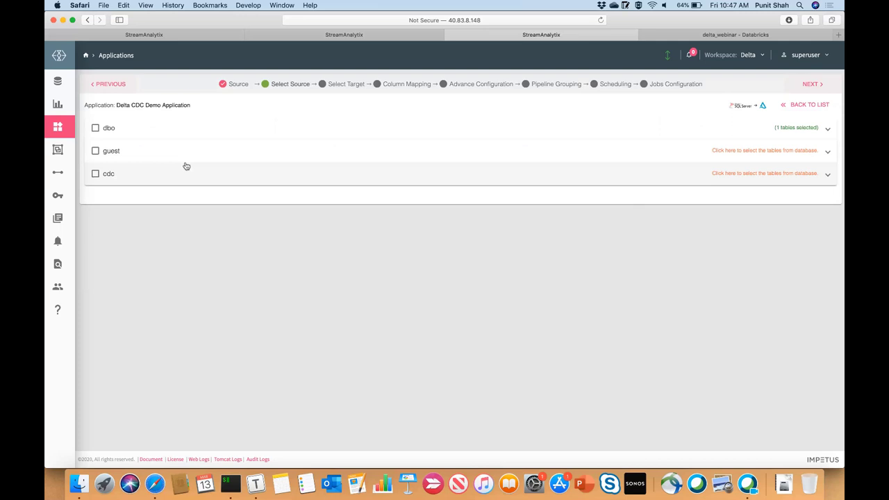
left_click(806, 131)
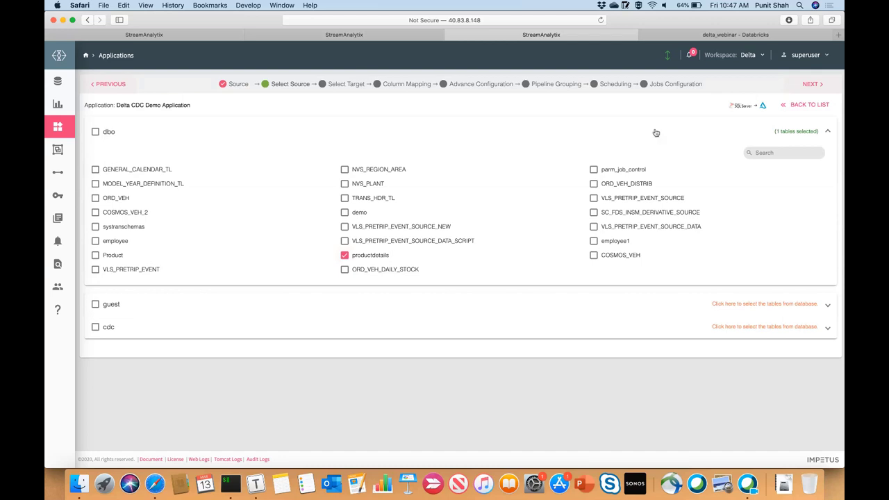
left_click(811, 84)
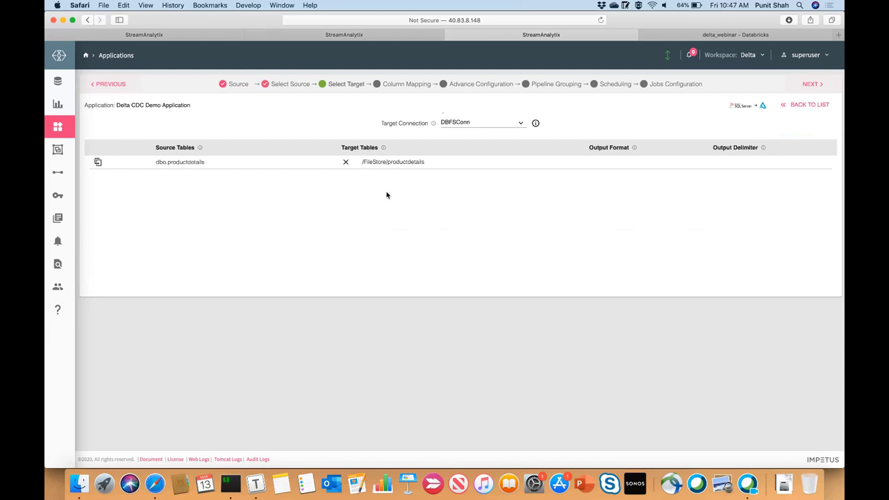
left_click(809, 84)
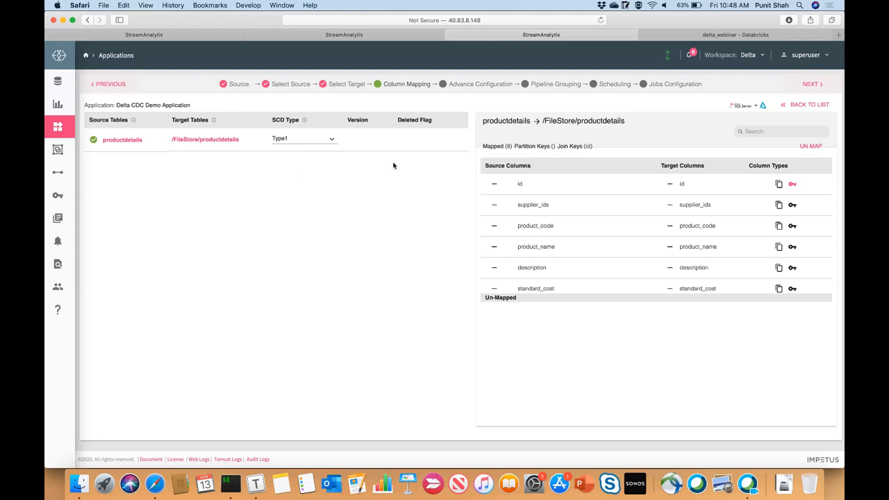
Go through the advanced configuration, pipeline grouping and scheduling stages, and return to the application list
left_click(810, 85)
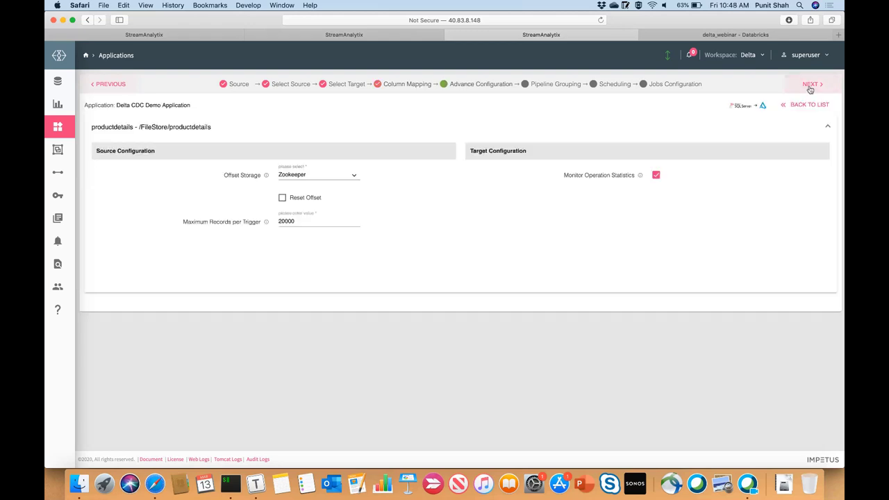
left_click(808, 86)
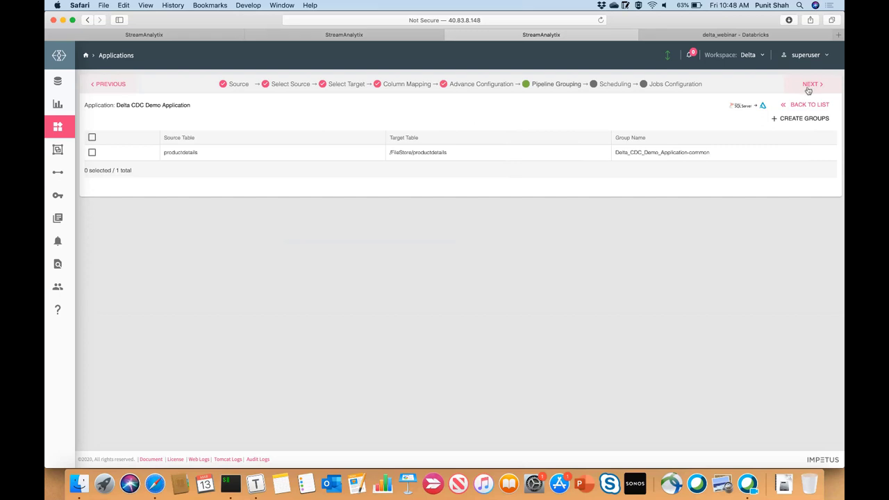
left_click(809, 87)
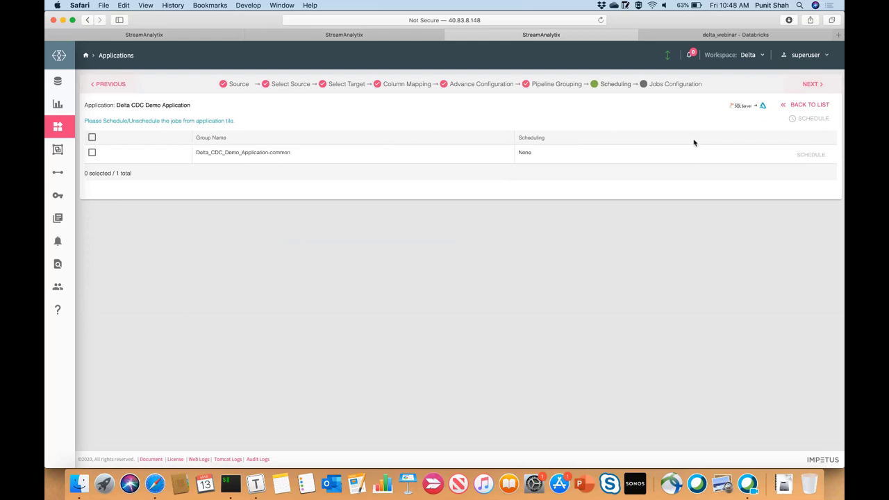
left_click(809, 105)
left_click(515, 276)
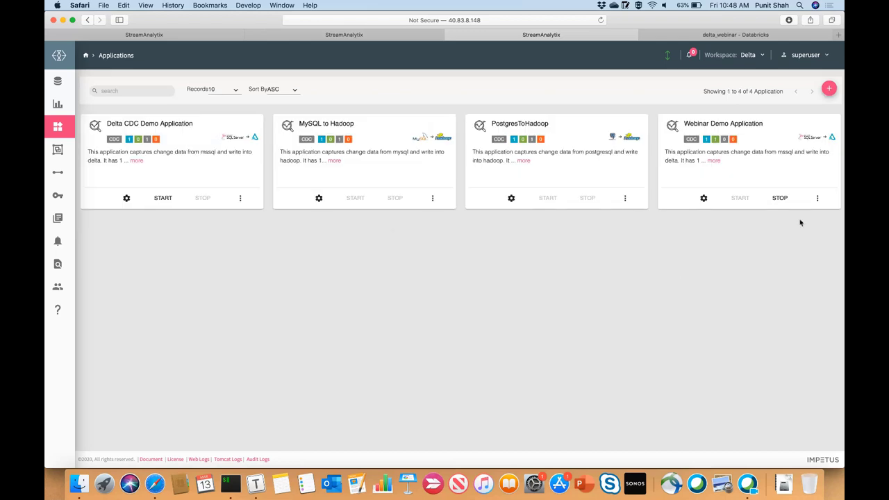
View the Webinar Demo Application's dashboard and open the operation statistics details of its pipeline
left_click(816, 198)
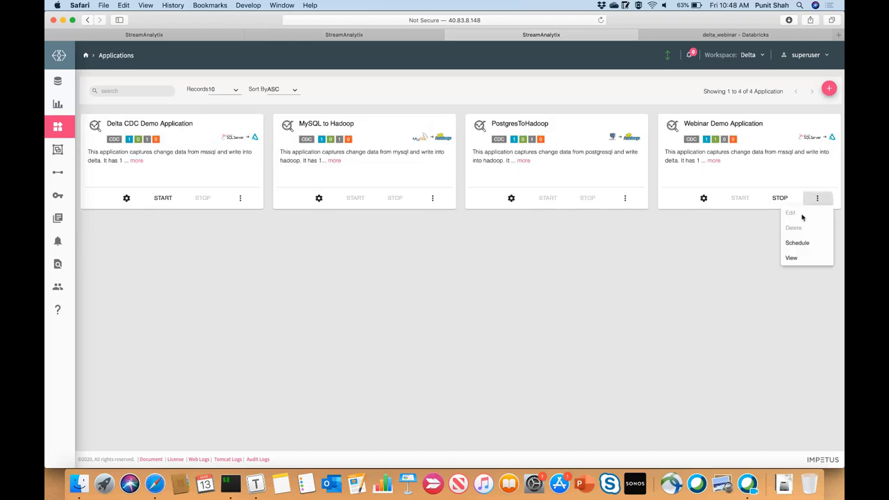
left_click(791, 258)
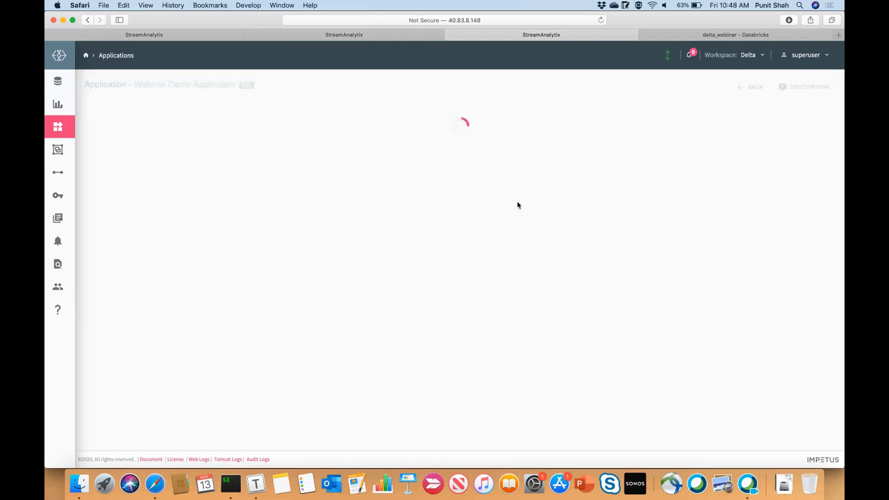
left_click(797, 321)
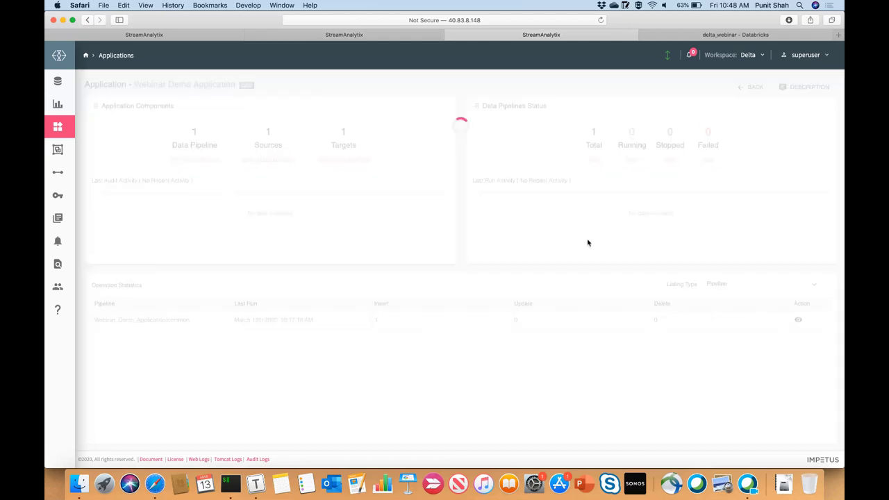